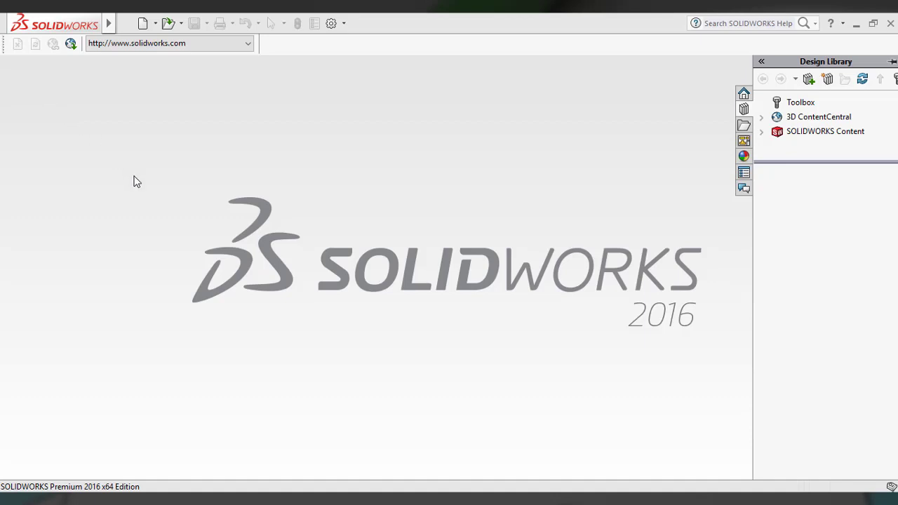
- Collapse the Design Library and create a new Part from the Novice template view
left_click(138, 182)
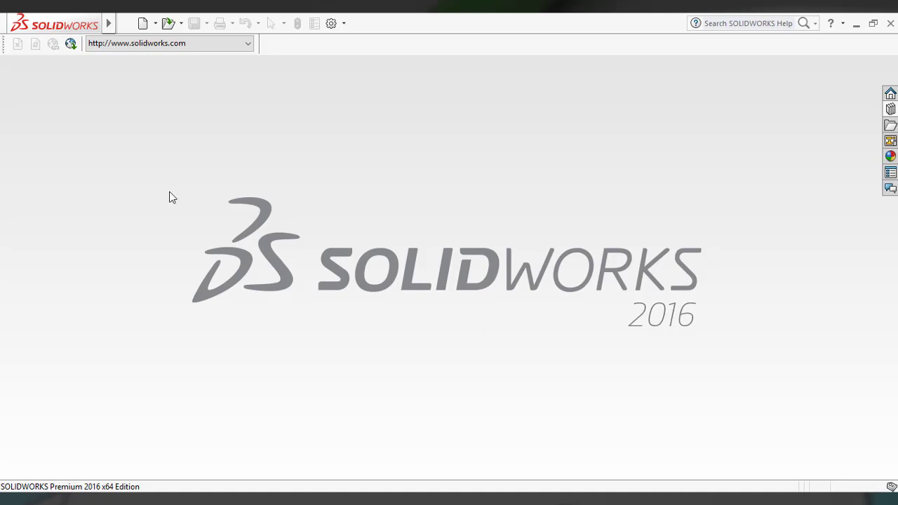
left_click(126, 23)
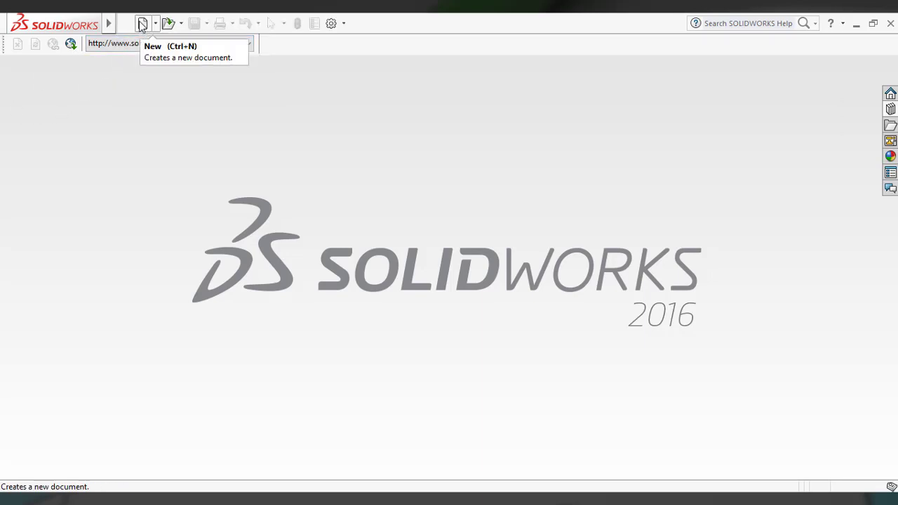
left_click(141, 24)
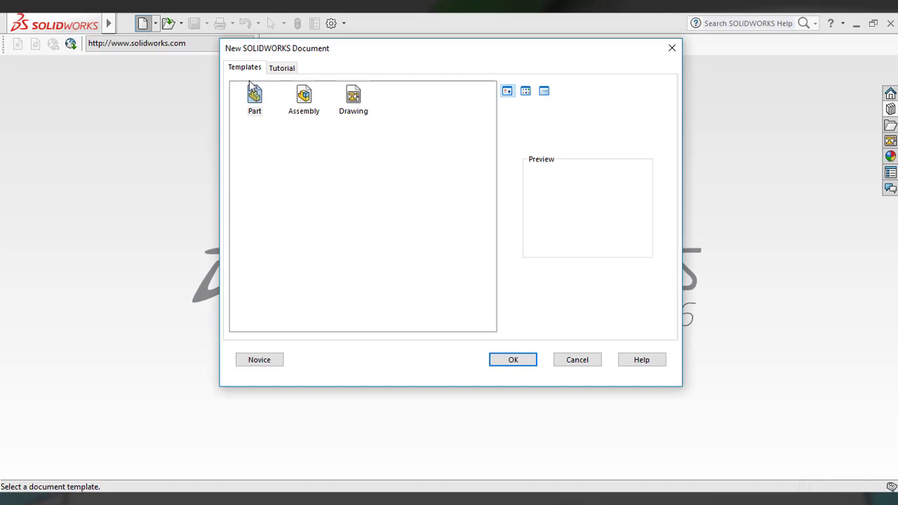
left_click(273, 360)
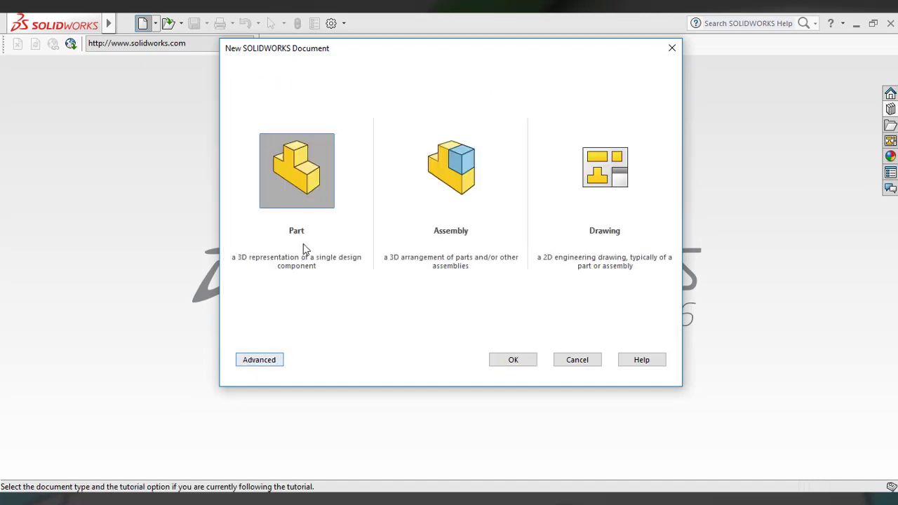
left_click(314, 188)
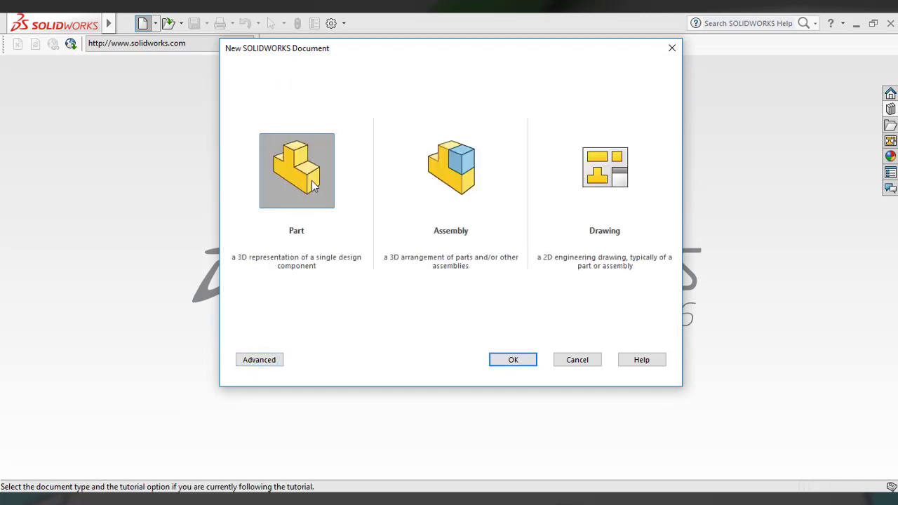
left_click(512, 361)
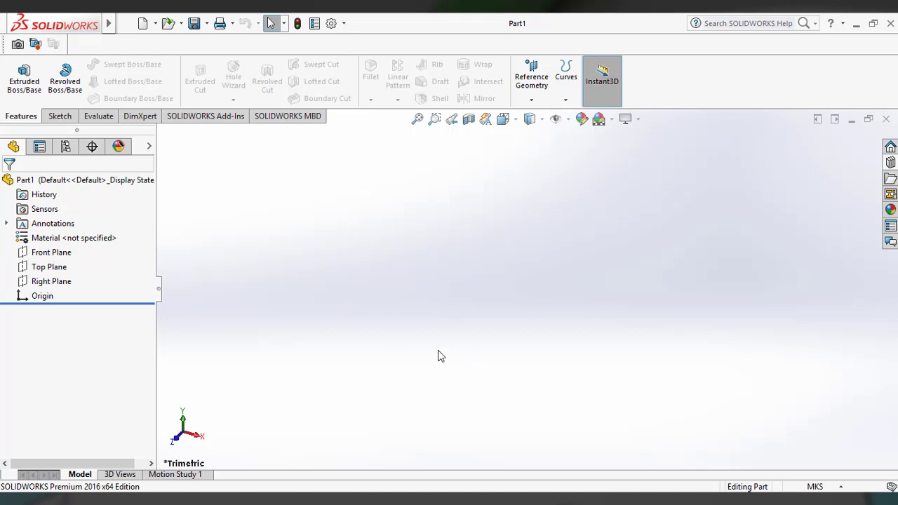
- Open Options and switch to Part1's Document Properties tab
left_click(334, 25)
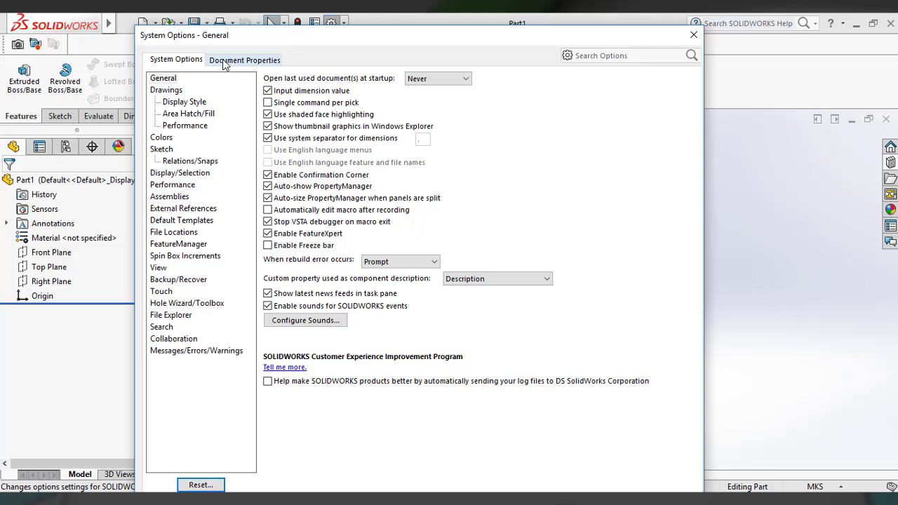
left_click(225, 62)
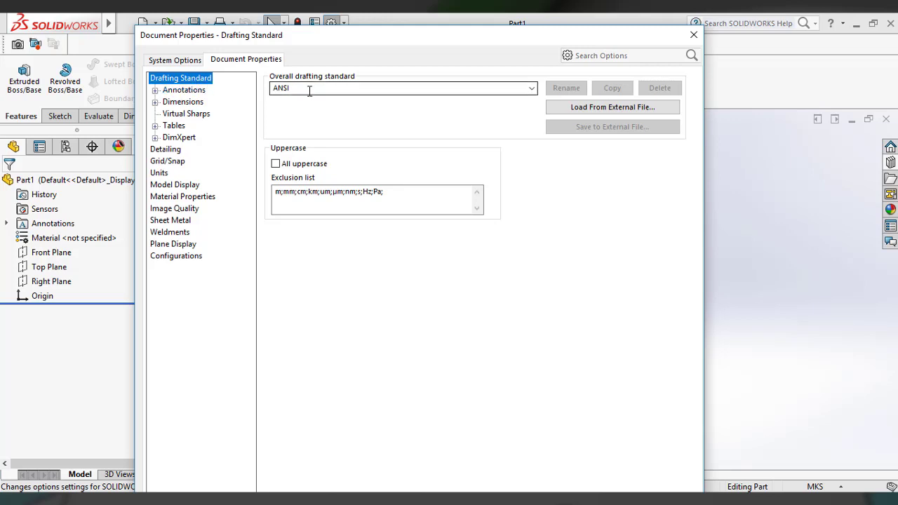
- Set the overall drafting standard to ISO and edge/vertex arrows to an open arrow
left_click(455, 89)
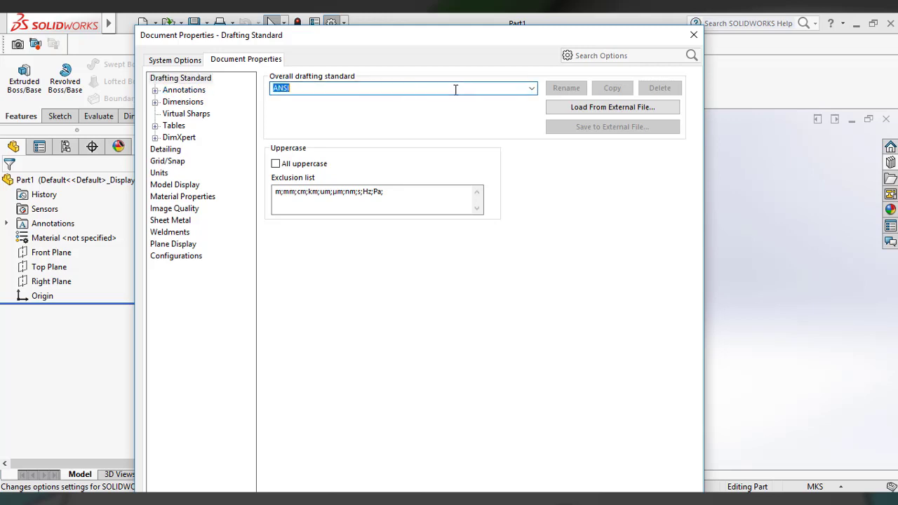
left_click(530, 88)
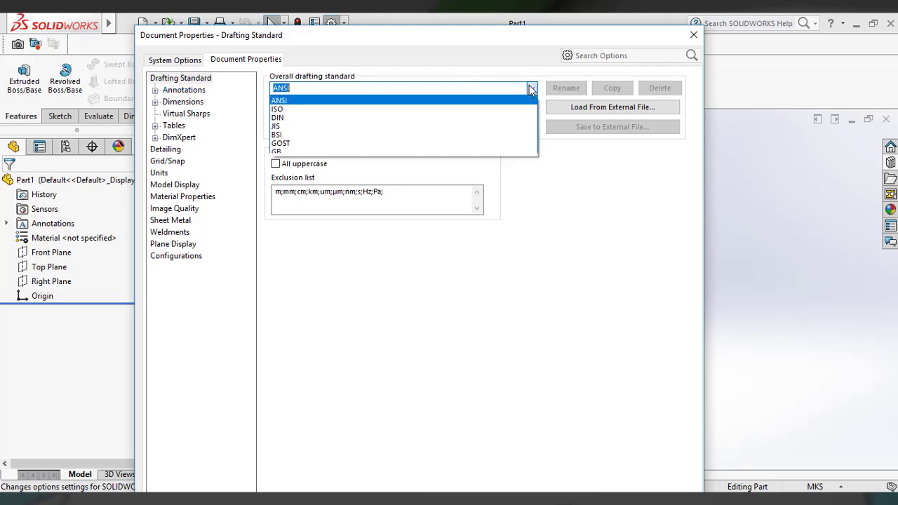
left_click(373, 111)
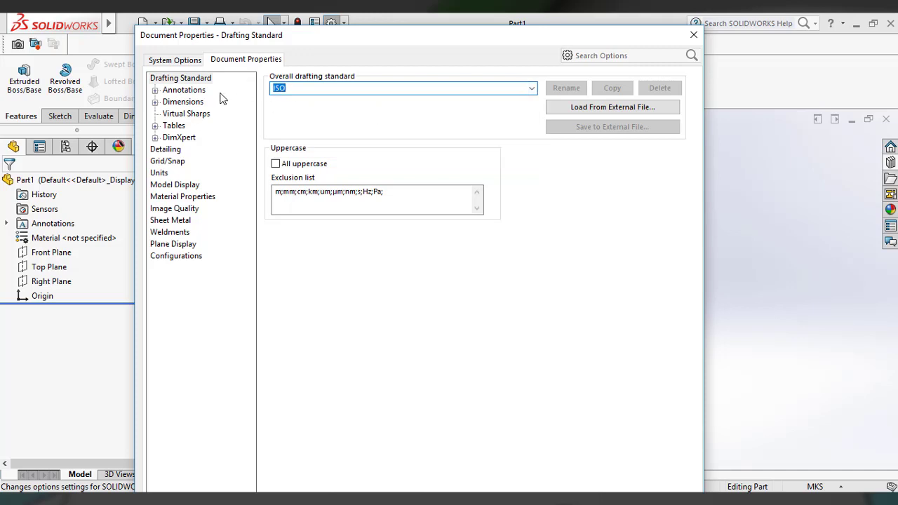
left_click(179, 90)
left_click(395, 155)
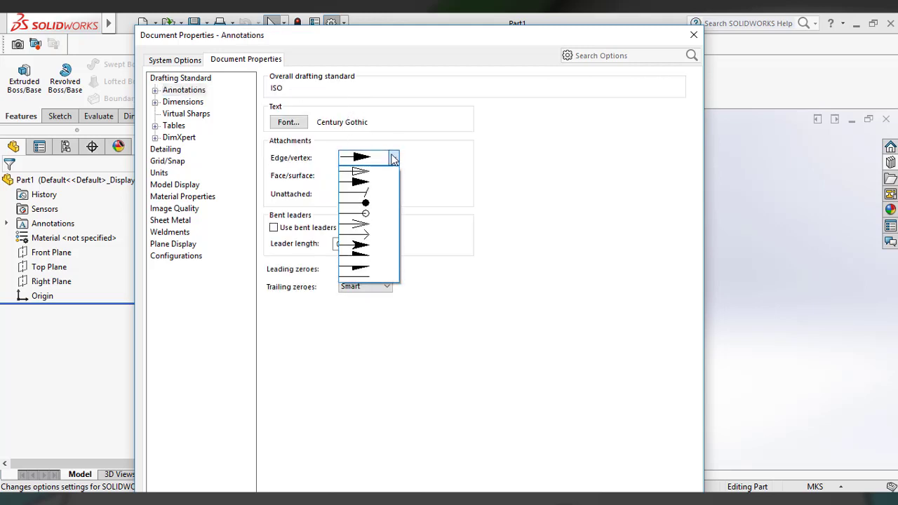
left_click(364, 181)
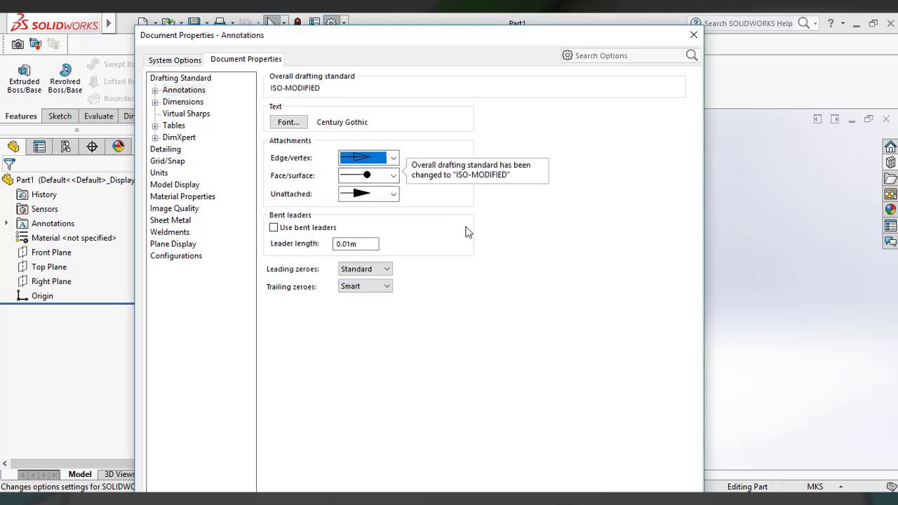
left_click(370, 158)
left_click(370, 157)
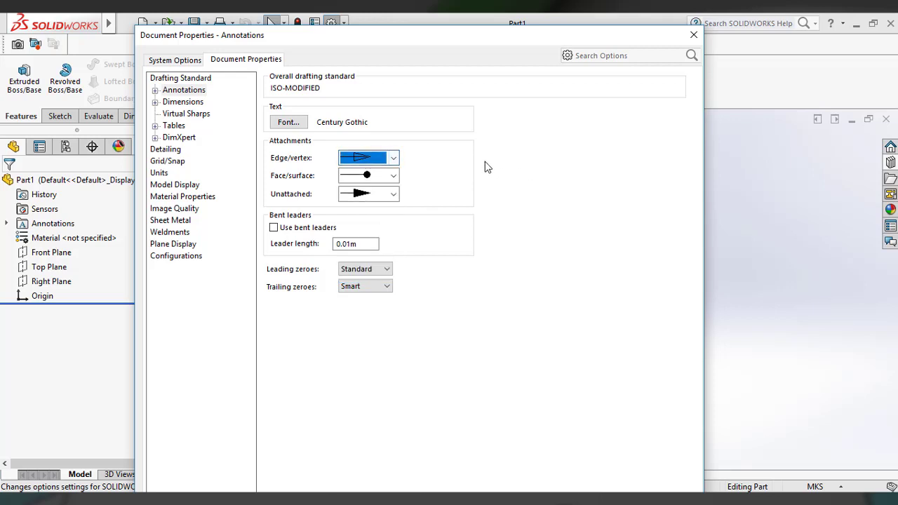
- Change the annotation text font to Century Schoolbook
left_click(178, 90)
left_click(184, 102)
left_click(195, 94)
left_click(287, 122)
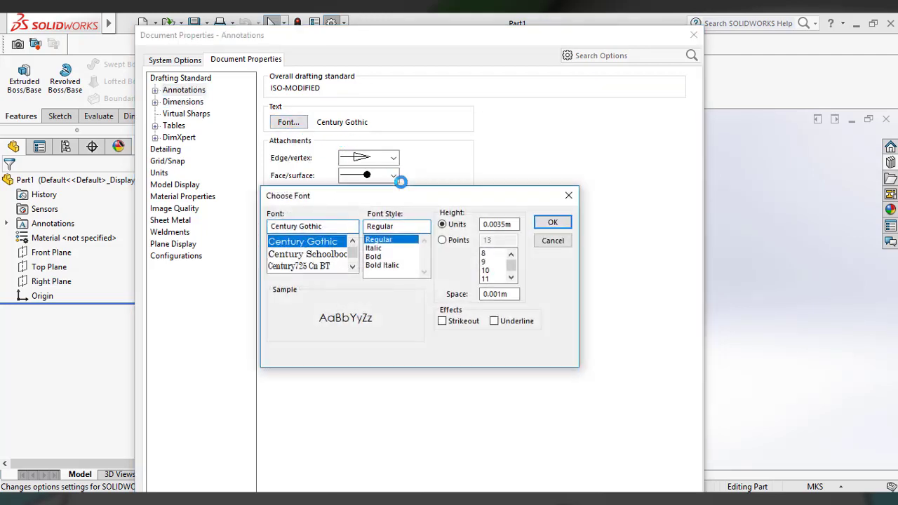
left_click(308, 255)
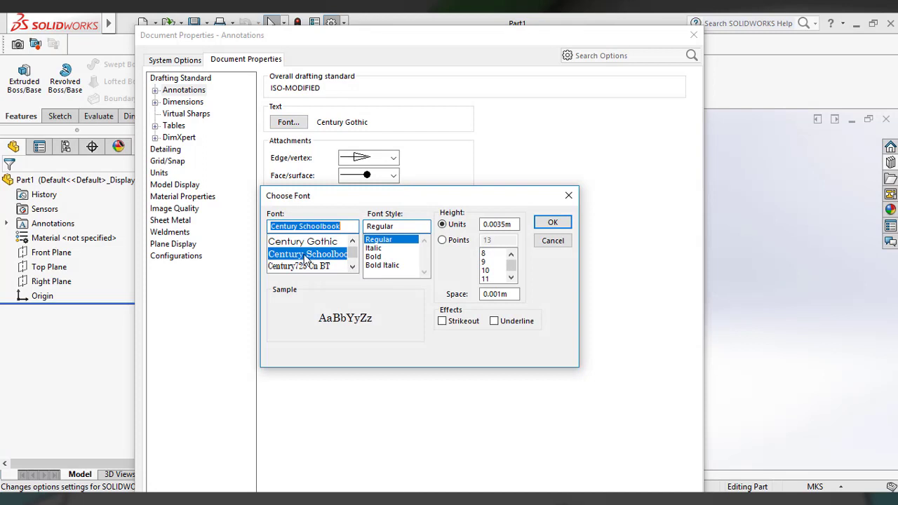
left_click(553, 223)
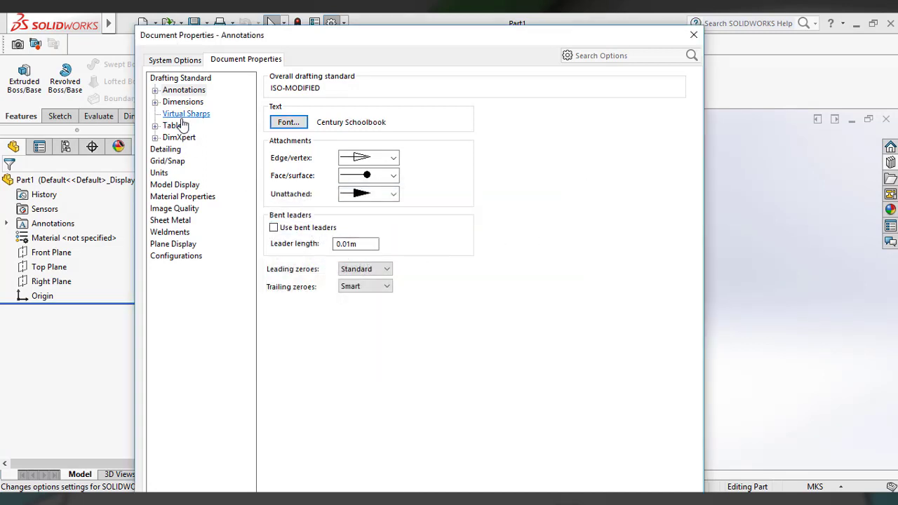
- Set major grid spacing to 0.11m, MMGS units, and round-half-towards-zero rounding
left_click(167, 162)
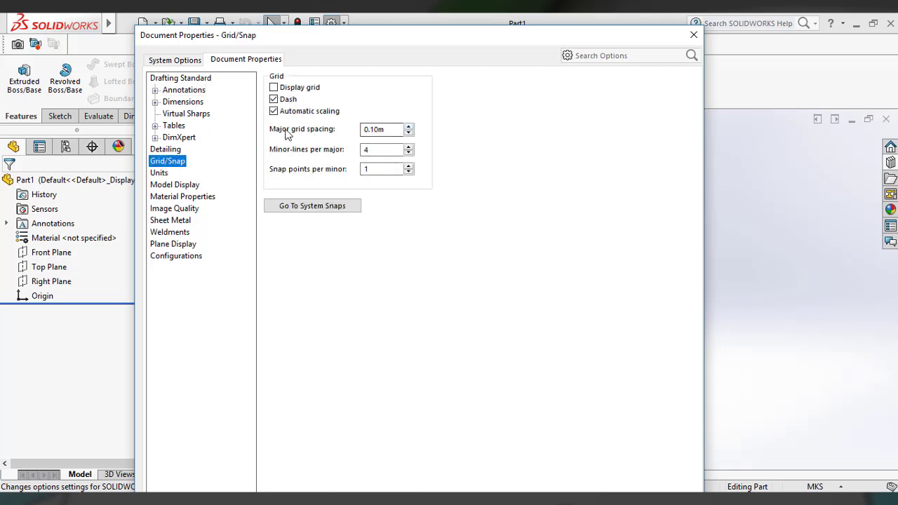
left_click(409, 127)
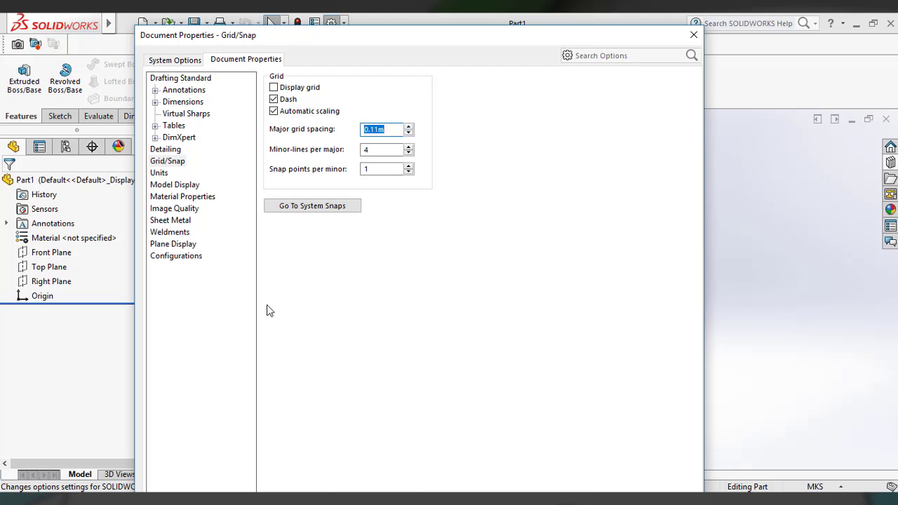
left_click(160, 174)
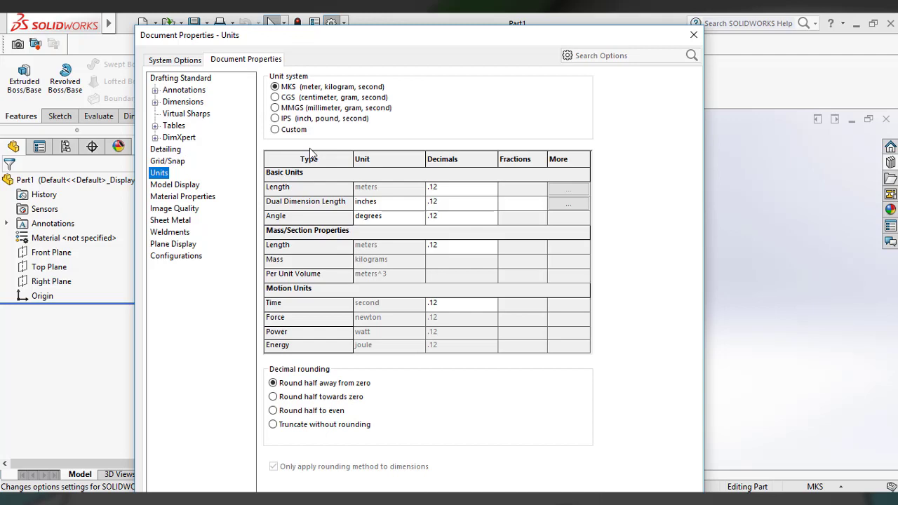
left_click(275, 109)
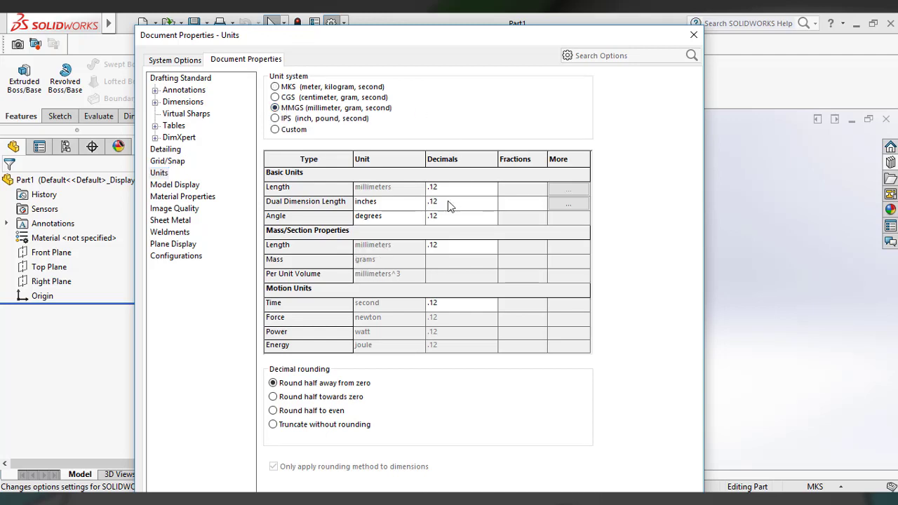
left_click(273, 397)
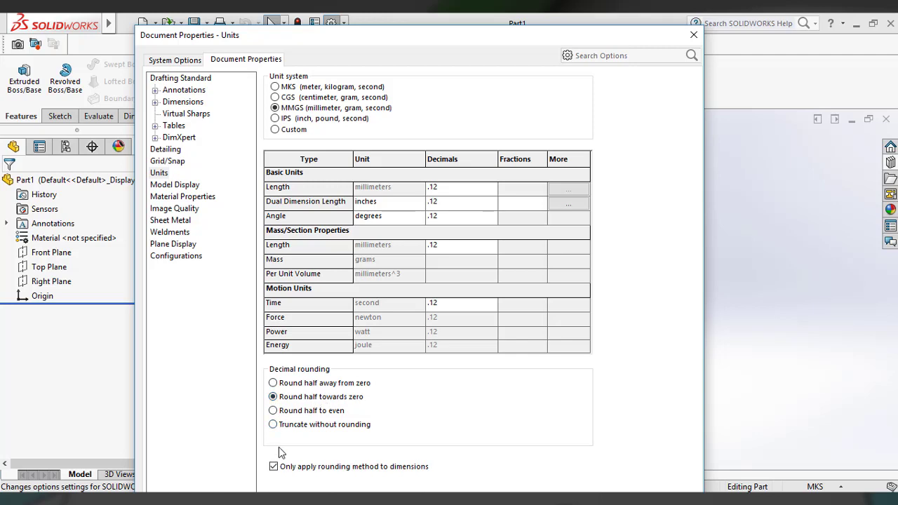
left_click(184, 197)
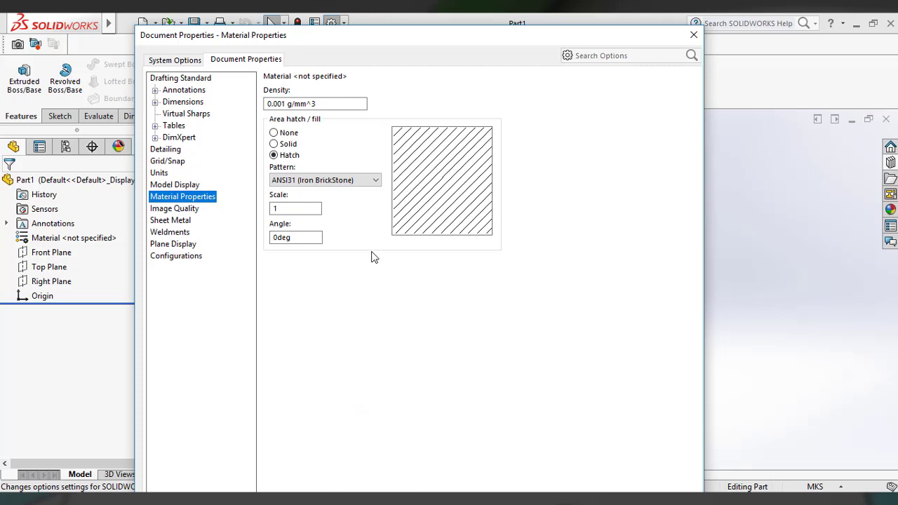
- Review the Material Properties, Image Quality and Units pages, then accept the Document Properties with OK
left_click_drag(307, 103, 272, 103)
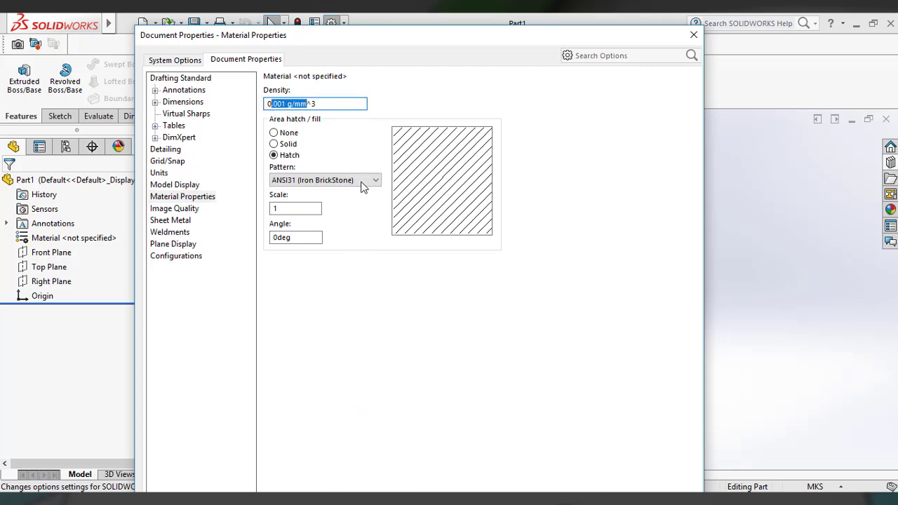
left_click(187, 208)
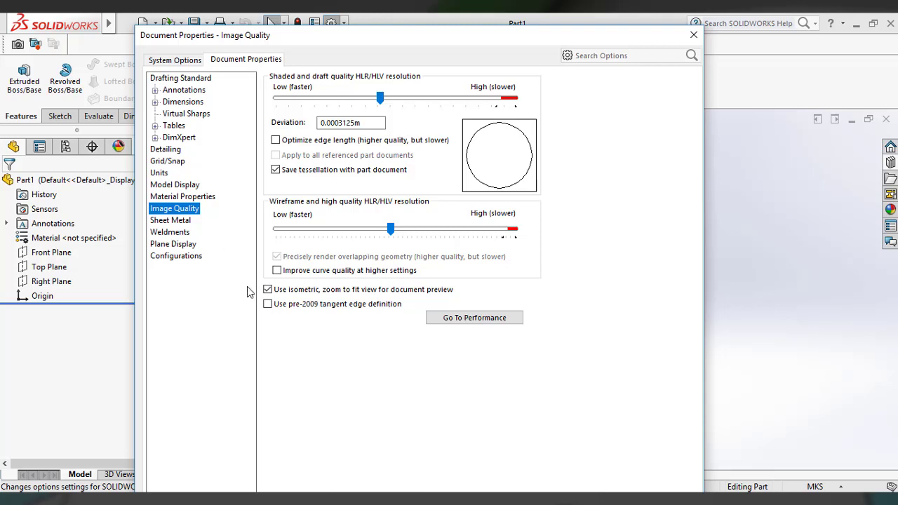
left_click(160, 173)
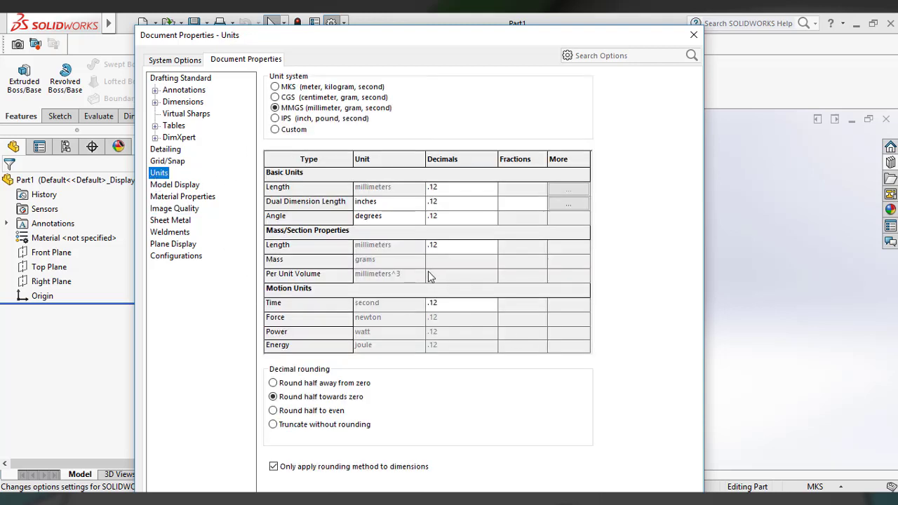
mouse_move(507, 37)
left_mouse_down()
mouse_move(517, 11)
mouse_move(515, 24)
left_mouse_up()
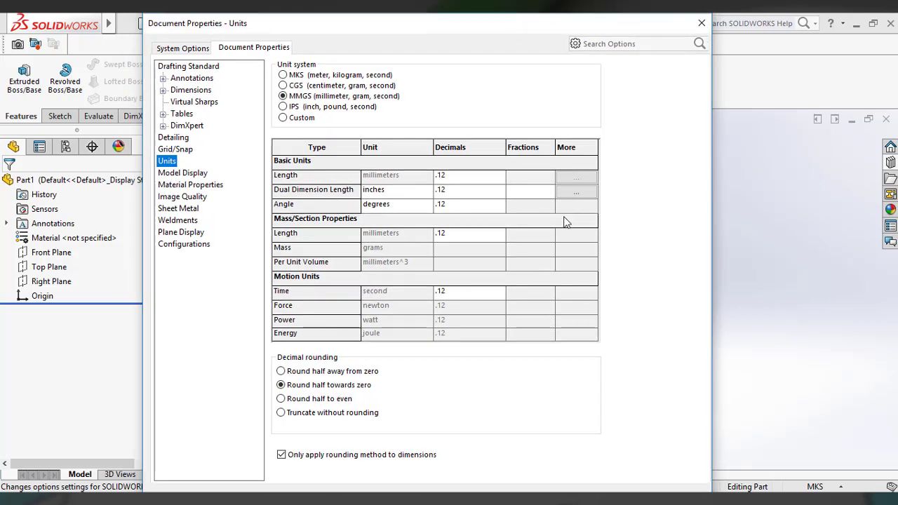
left_click_drag(627, 23, 563, 26)
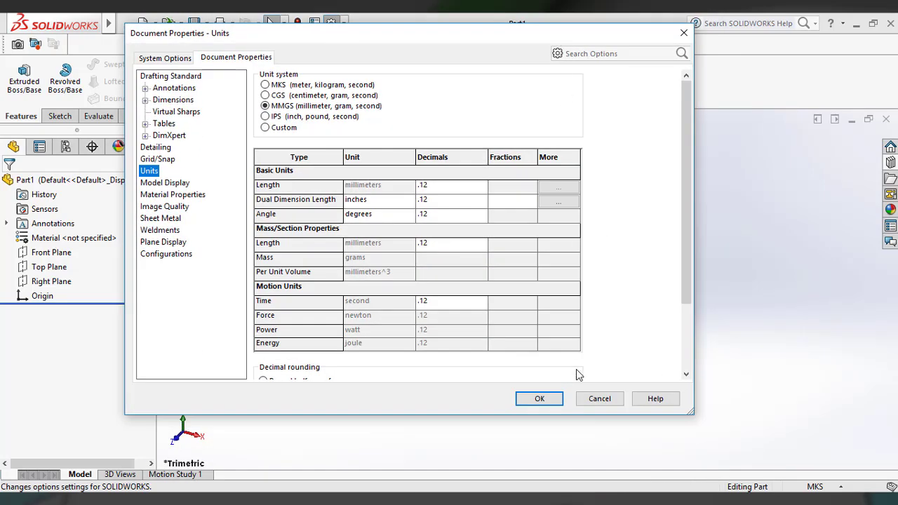
left_click(540, 397)
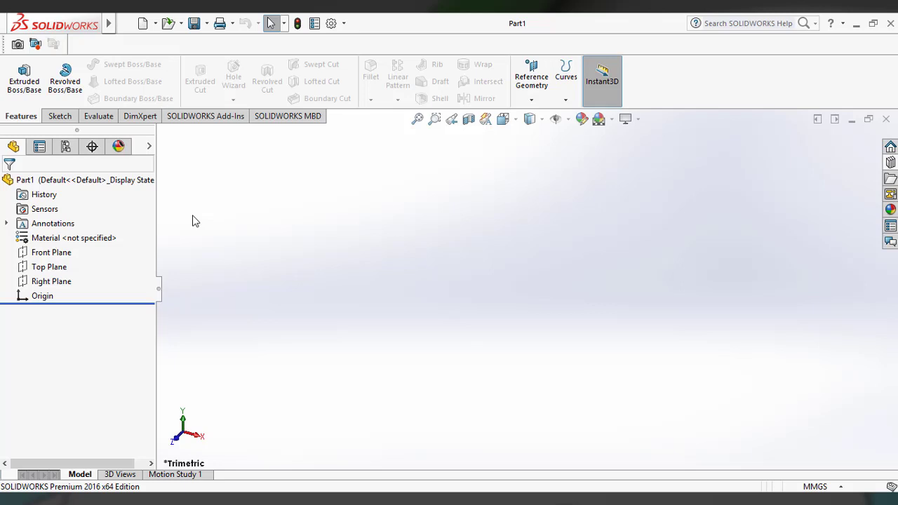
- Open the Save options dropdown on the quick access toolbar
left_click(208, 26)
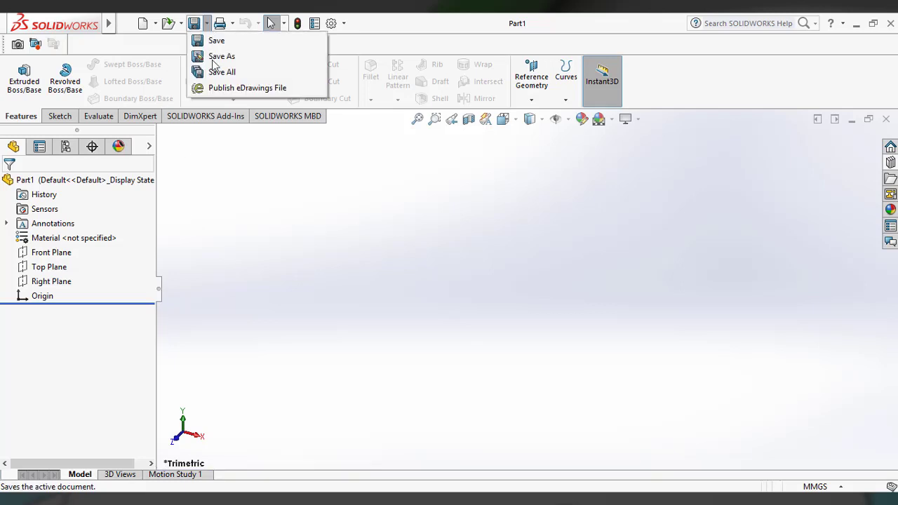
- Save As 'Part template -1' with file type Part Templates (*.prtdot)
left_click(238, 57)
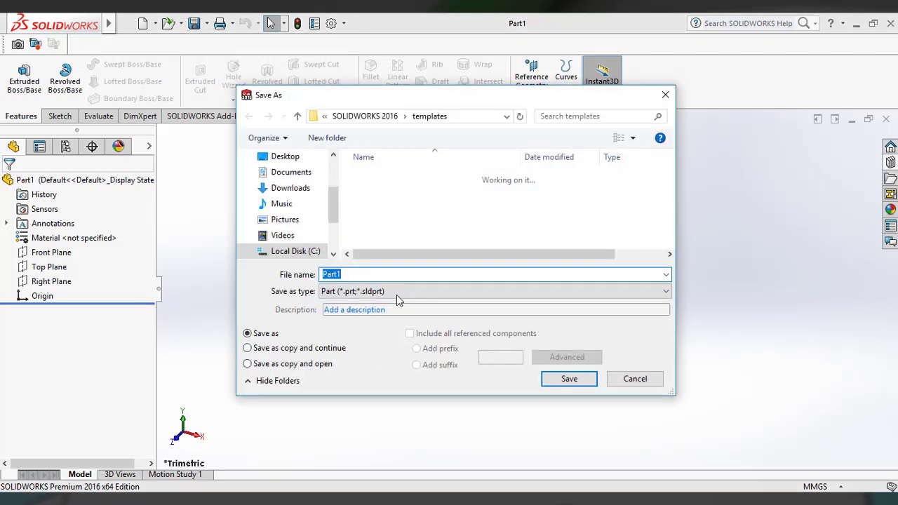
left_click(347, 272)
key("BackSpace")
type("template -")
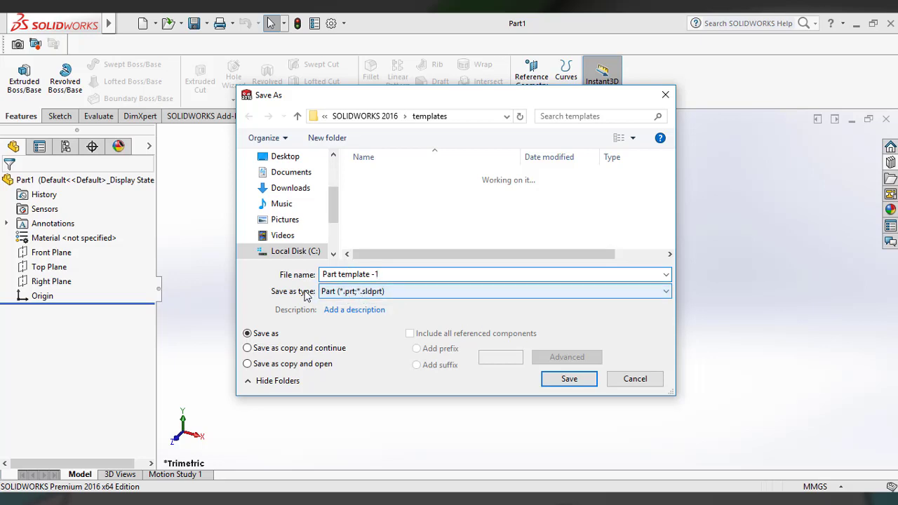
left_click(371, 293)
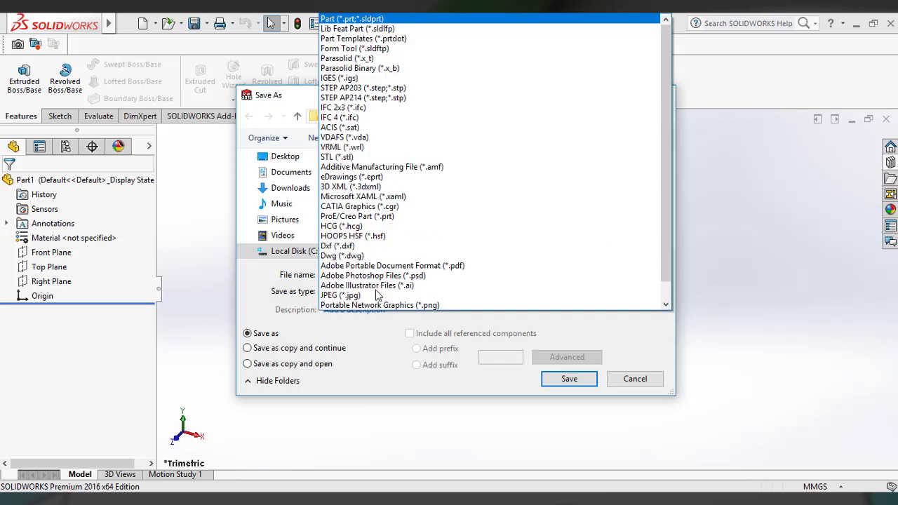
left_click(377, 40)
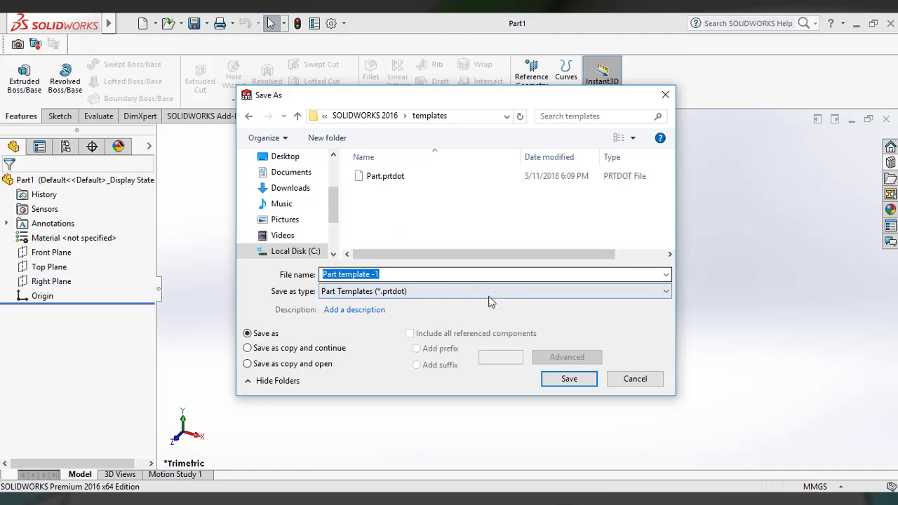
left_click(571, 382)
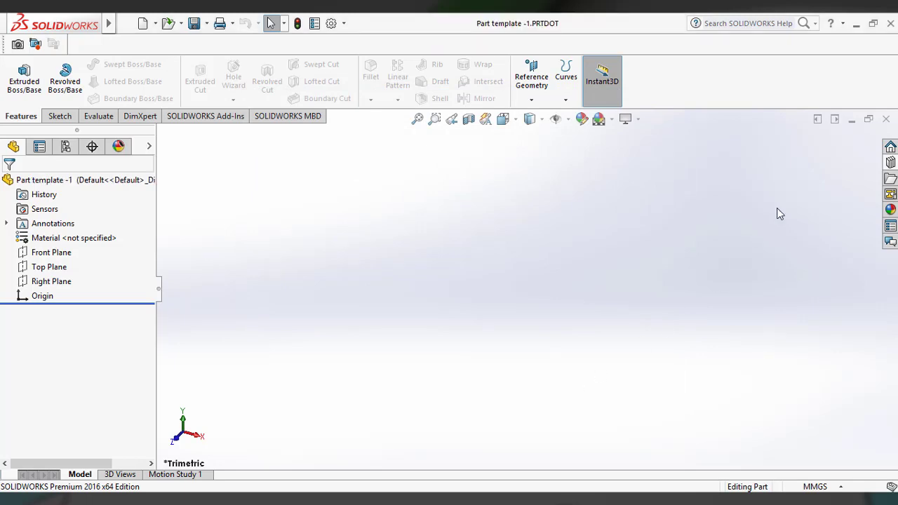
- Re-maximize the window, select Front Plane, and start the Line tool
double_click(470, 27)
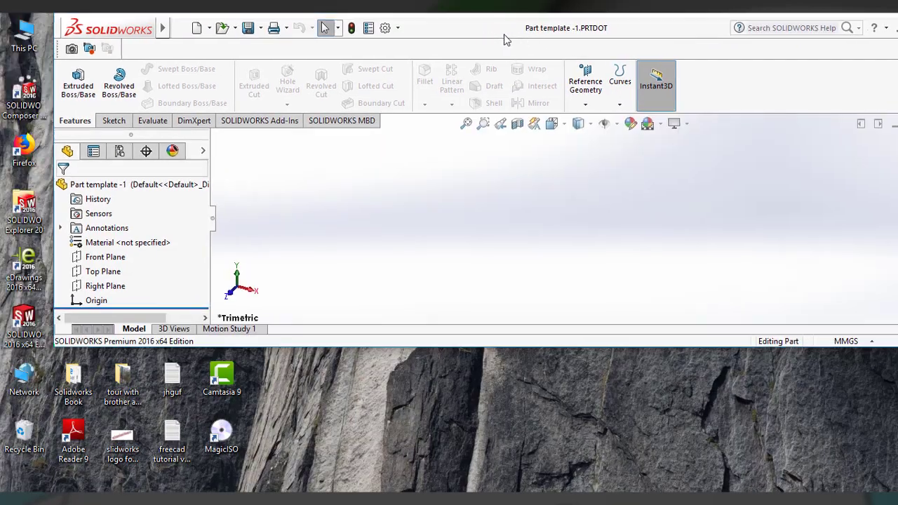
left_click_drag(628, 30, 575, 24)
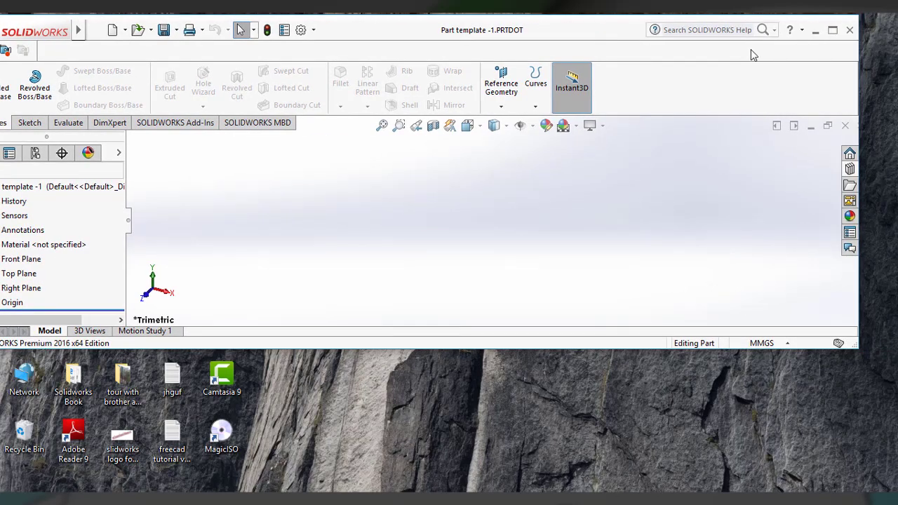
left_click(863, 23)
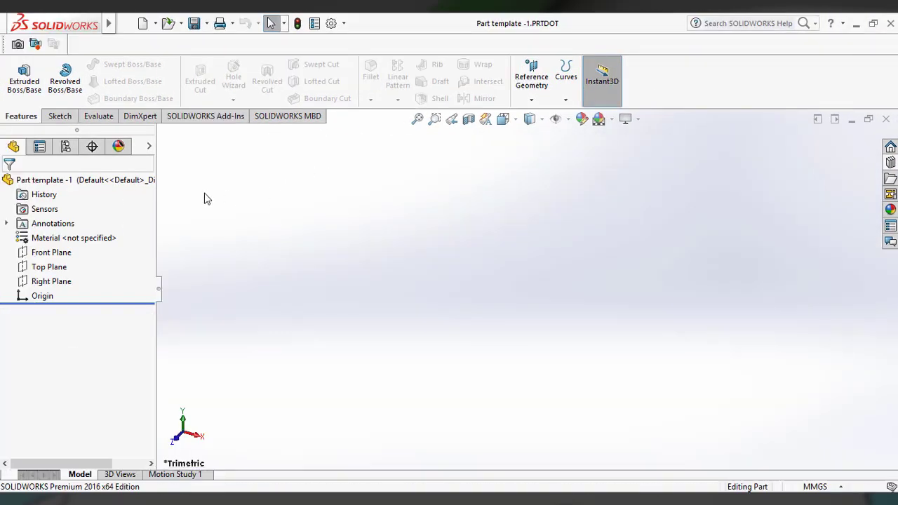
left_click(52, 251)
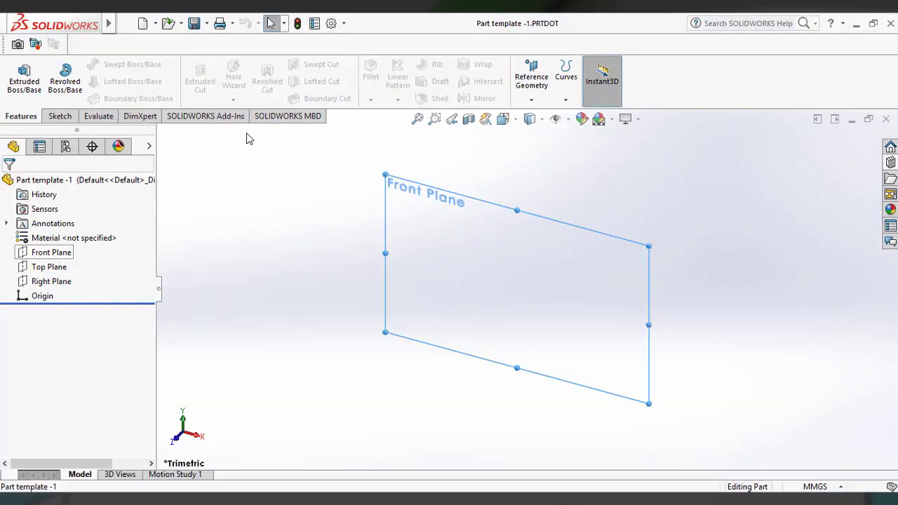
left_click(60, 116)
left_click(86, 64)
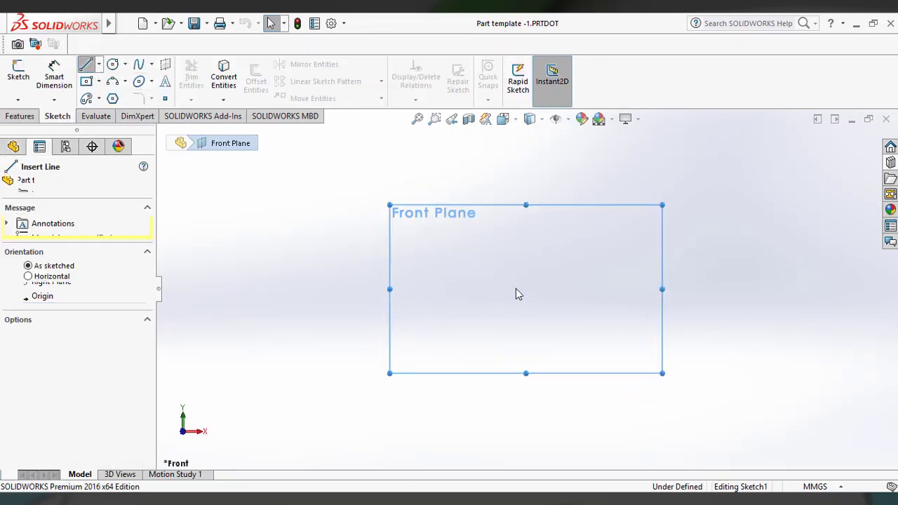
- Draw a horizontal line on the Front Plane
left_click(444, 281)
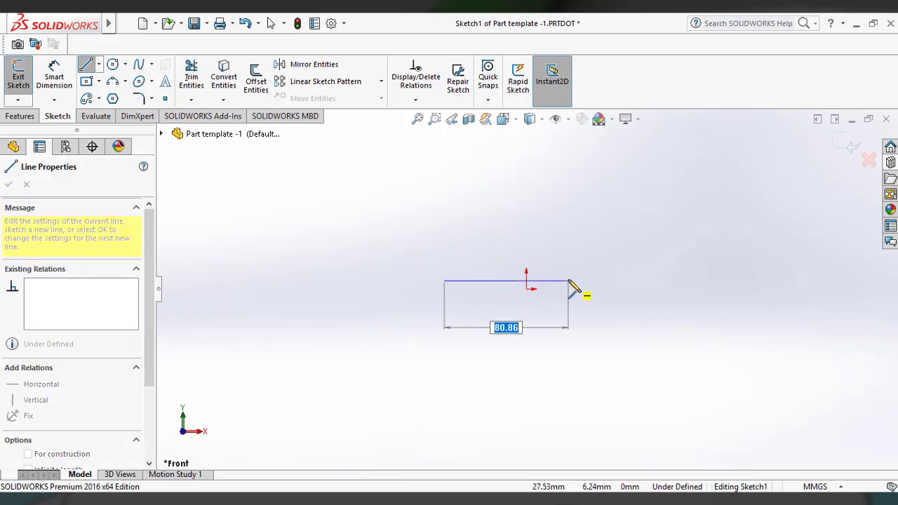
left_click(568, 281)
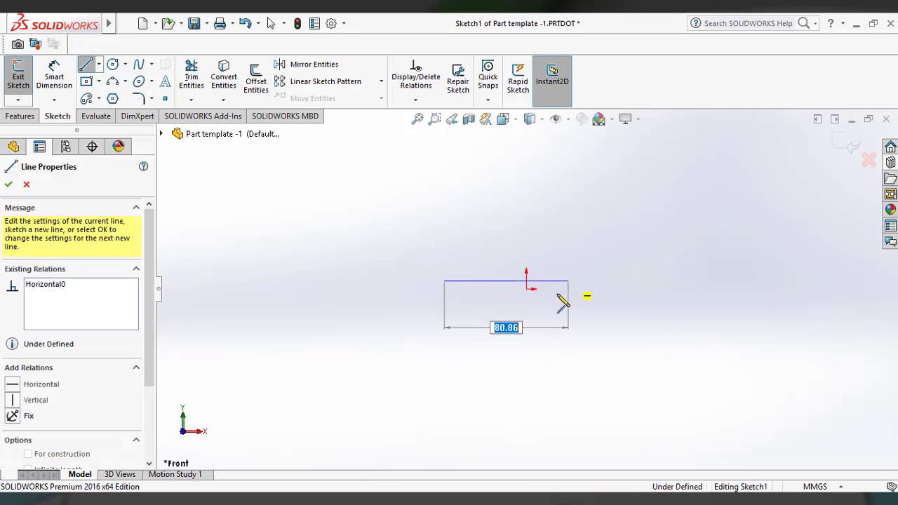
double_click(507, 357)
key("Escape")
- Dimension the line at 80.86 mm and close the document
left_click(54, 78)
left_click(467, 281)
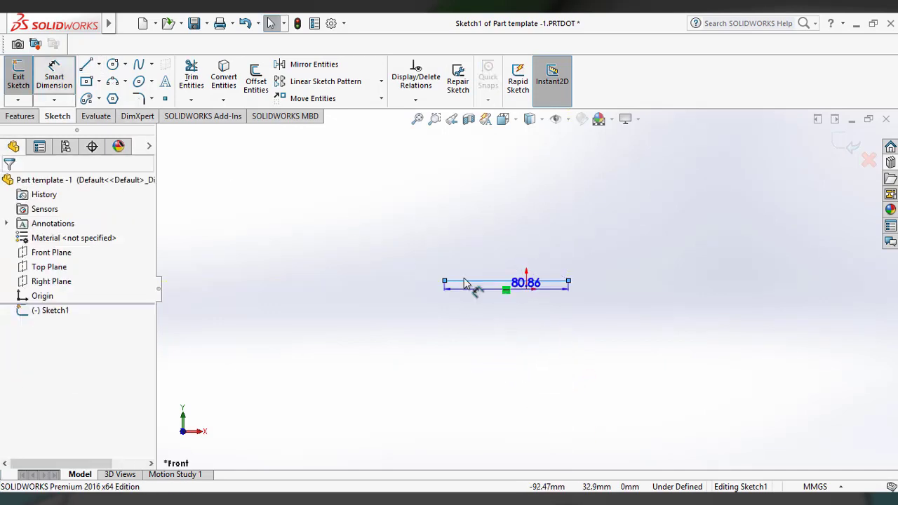
left_click(478, 342)
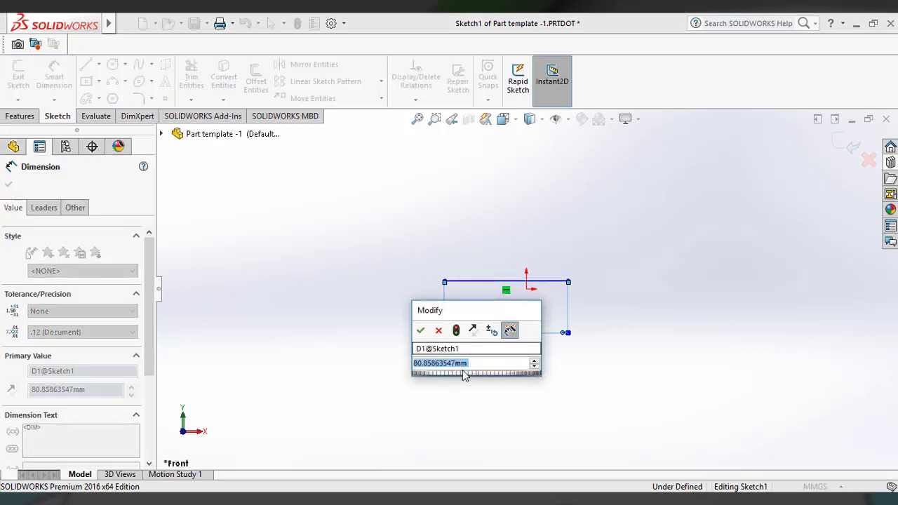
left_click_drag(468, 363, 456, 364)
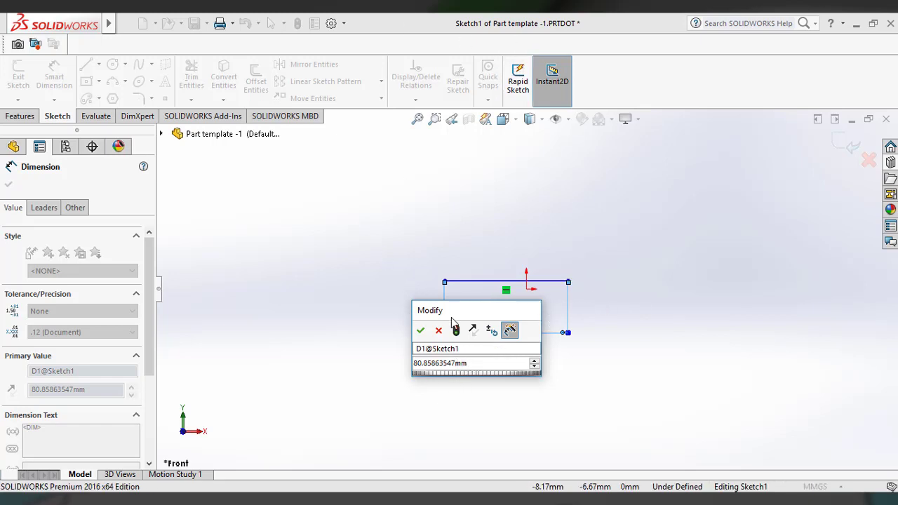
key("Return")
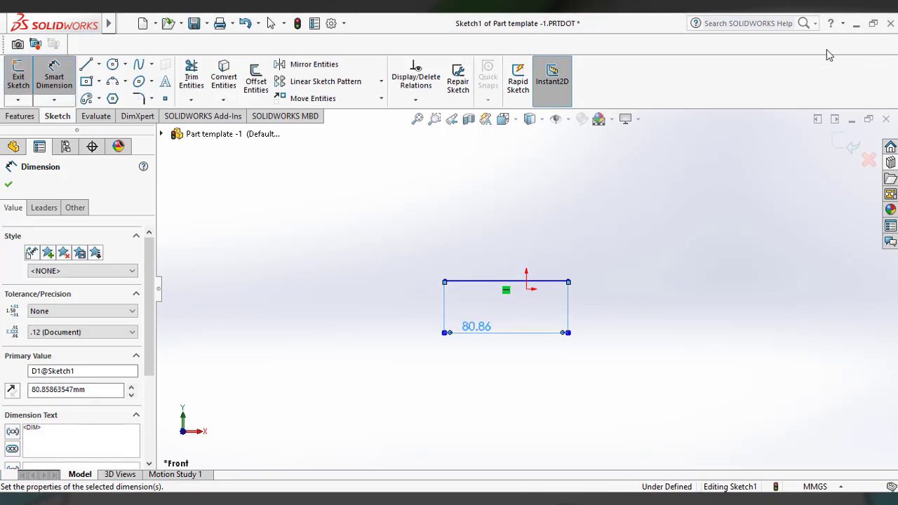
left_click(885, 118)
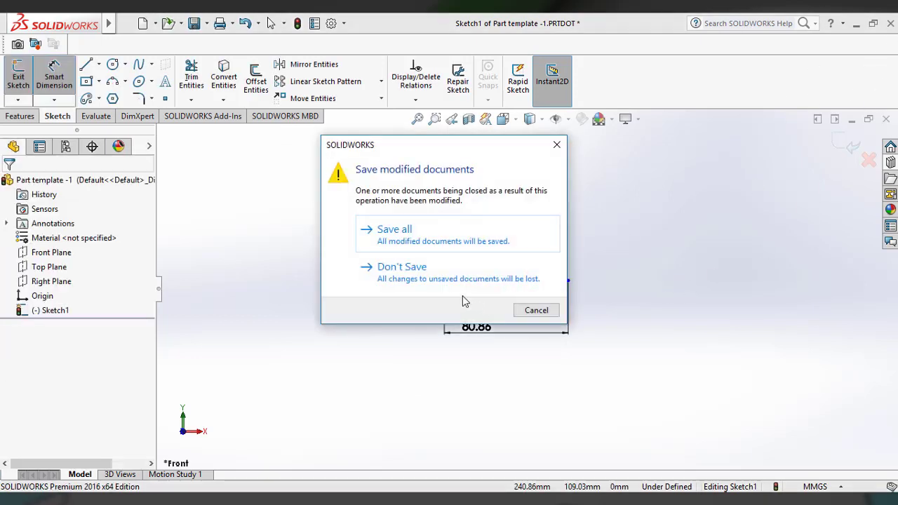
- Discard the sketch with Don't Save and open the New SOLIDWORKS Document dialog
left_click(417, 274)
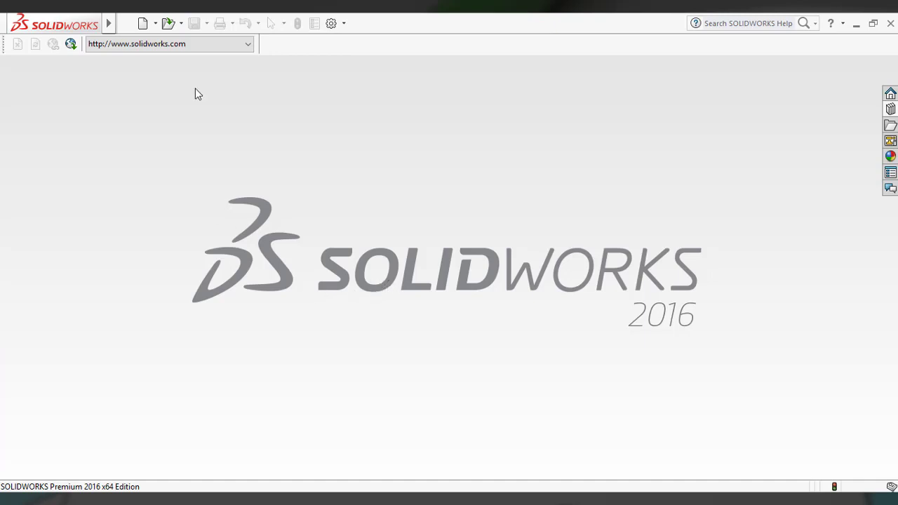
left_click(143, 25)
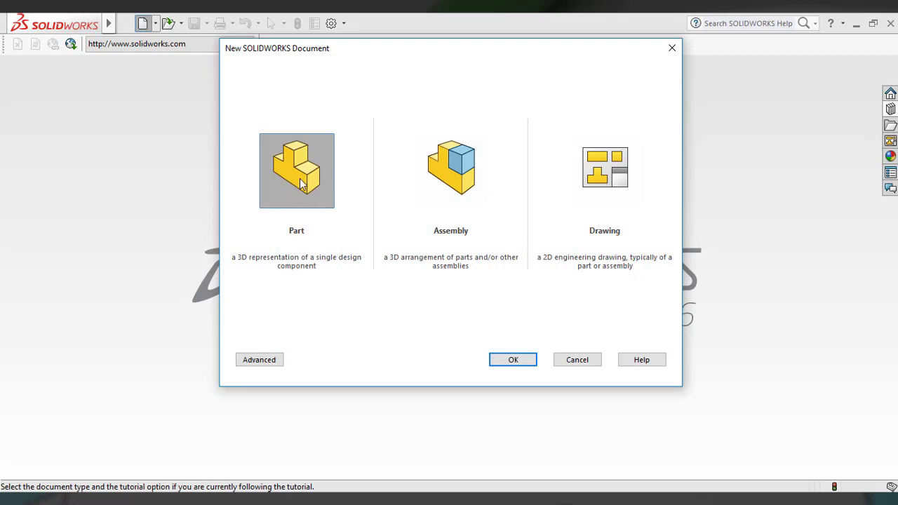
- Create Part2 from the 'Part template -1' template via the Advanced template list
left_click(259, 360)
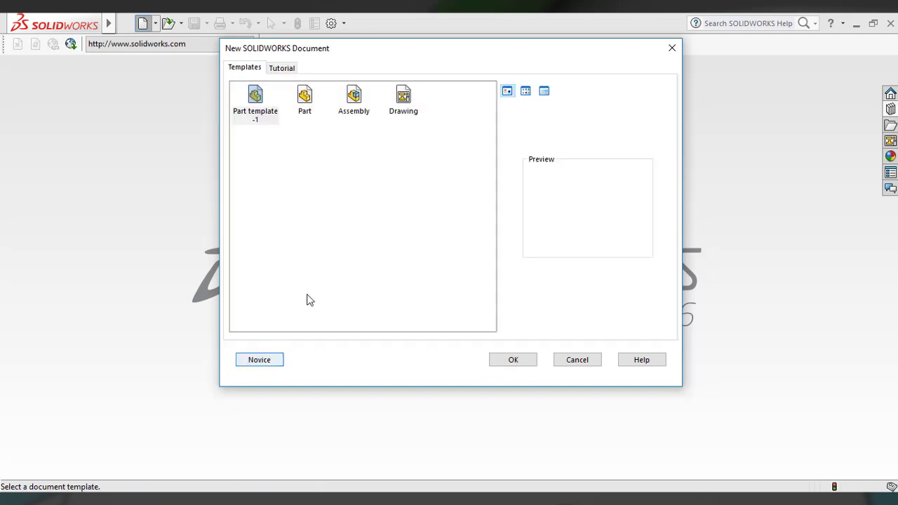
left_click(265, 119)
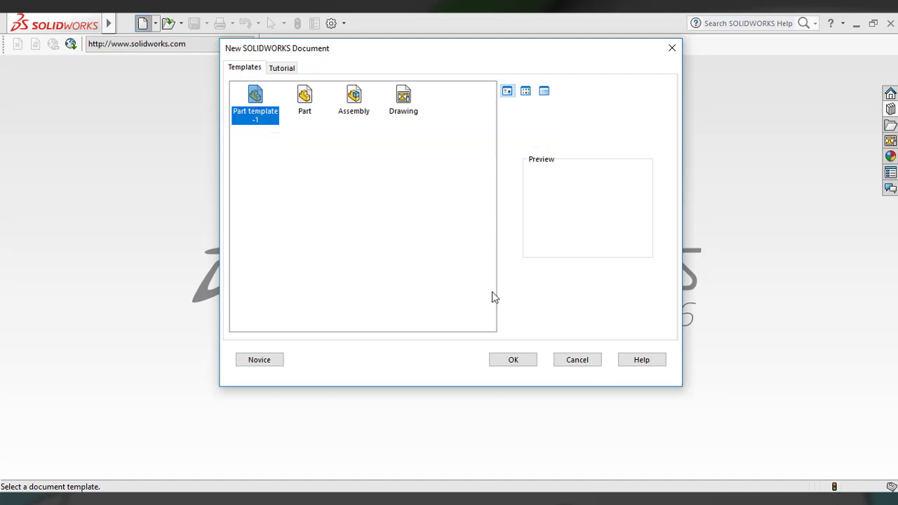
left_click(519, 361)
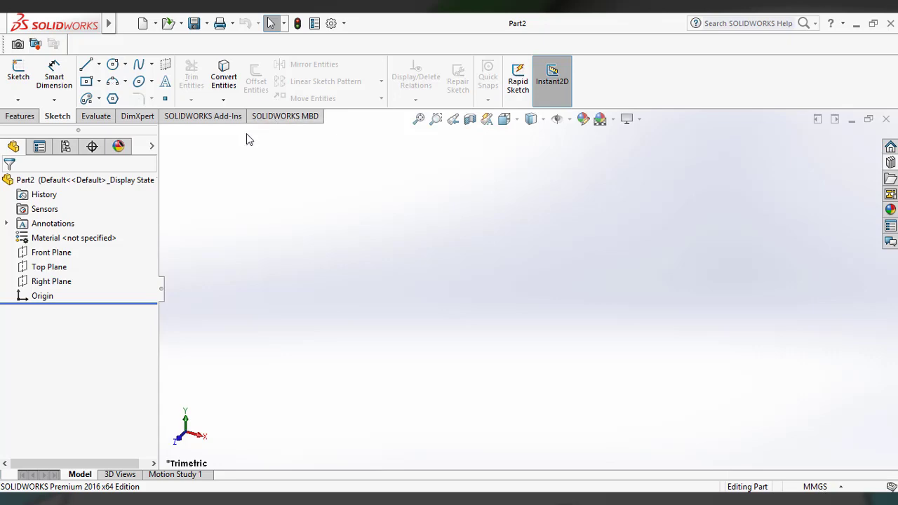
left_click(329, 24)
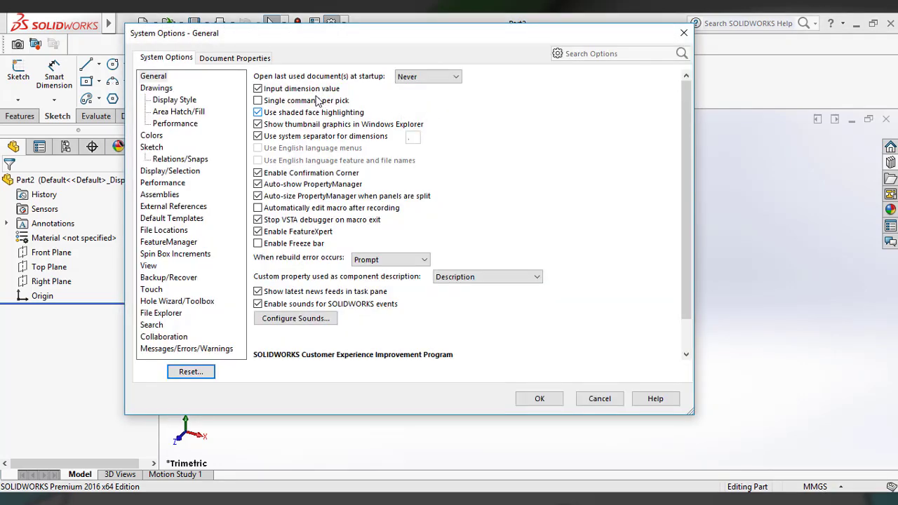
left_click(233, 56)
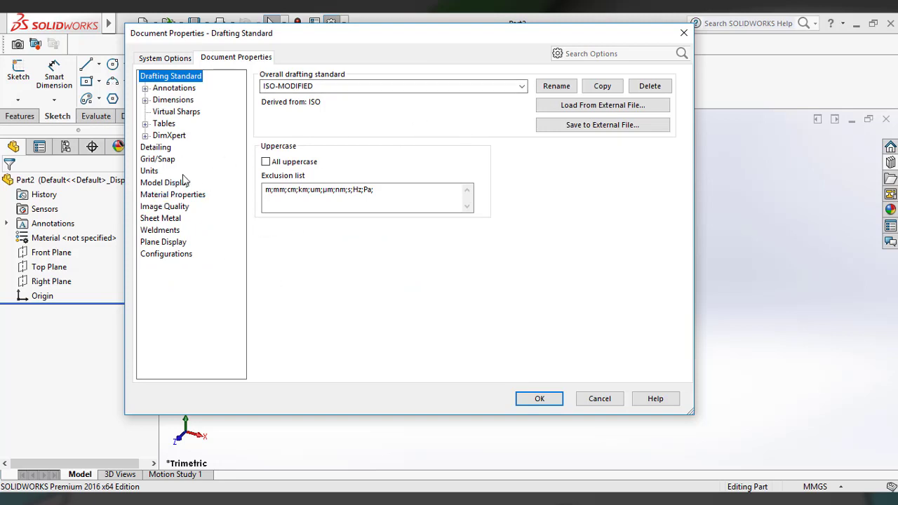
left_click(166, 159)
left_click(156, 171)
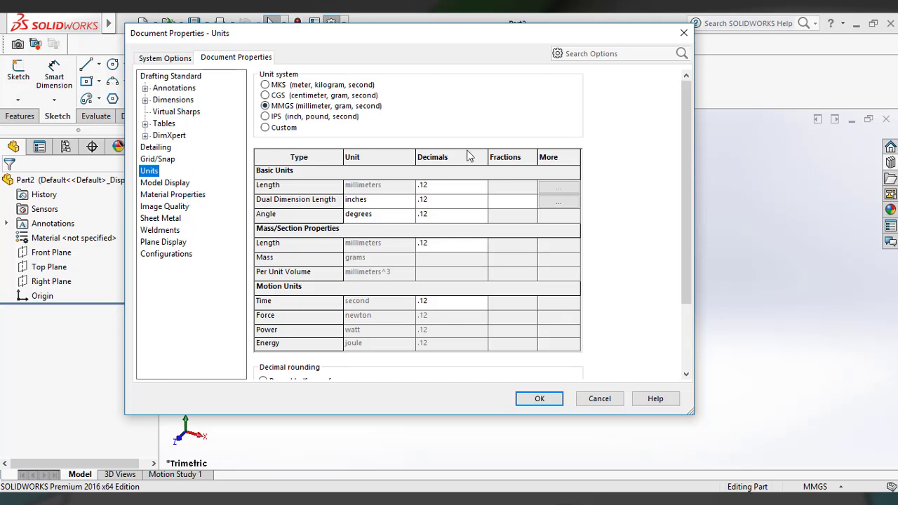
left_click(684, 33)
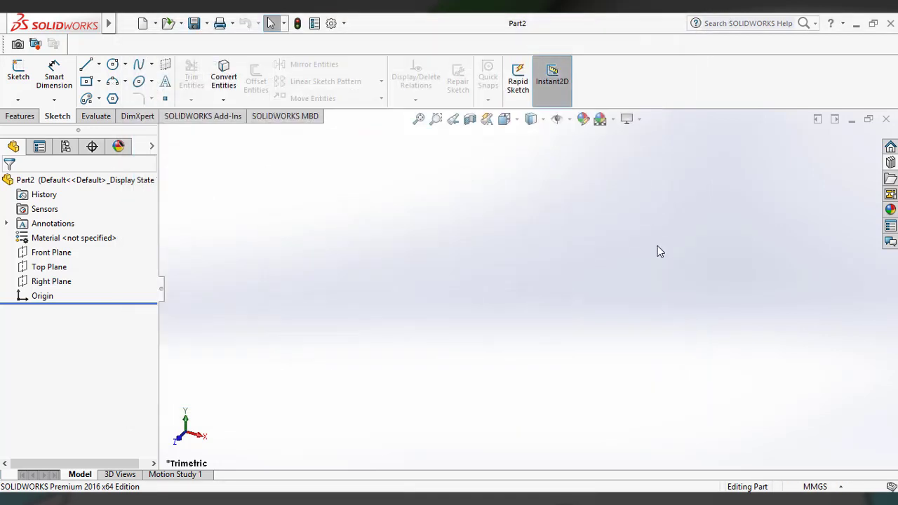